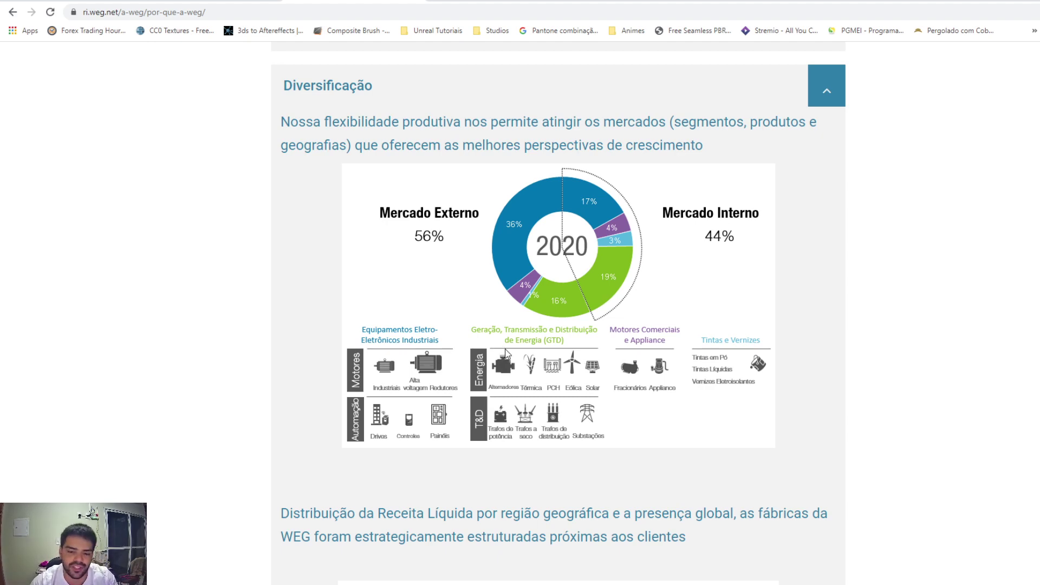
Review the Diversificação section on WEG's investor relations page.
scroll(559, 312, up, 15)
scroll(558, 313, down, 8)
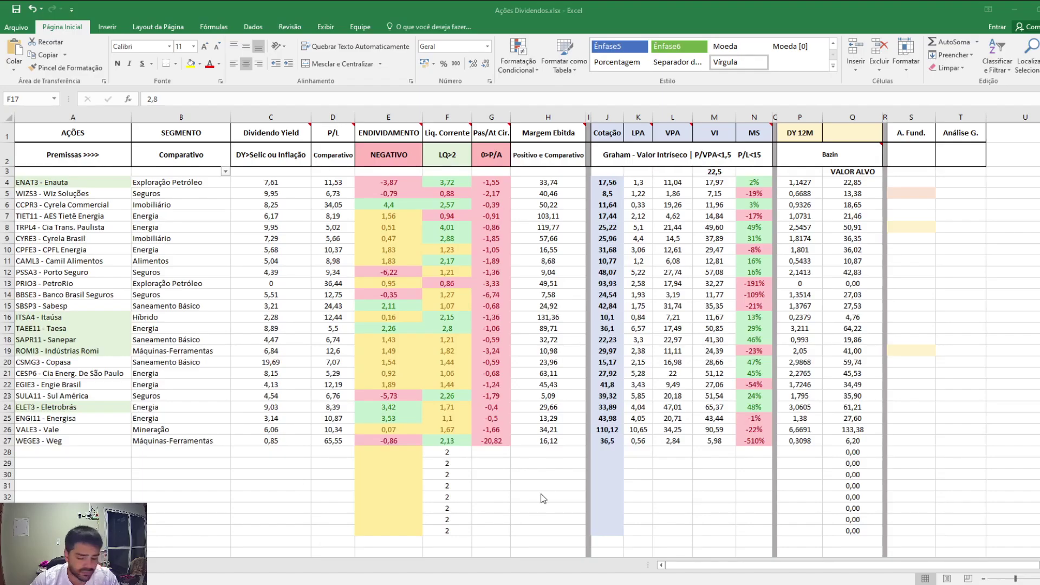
Switch to the Ações Dividendos workbook in Excel and filter the Segmento column to Máquinas-Ferramentas.
key(Right)
click(114, 429)
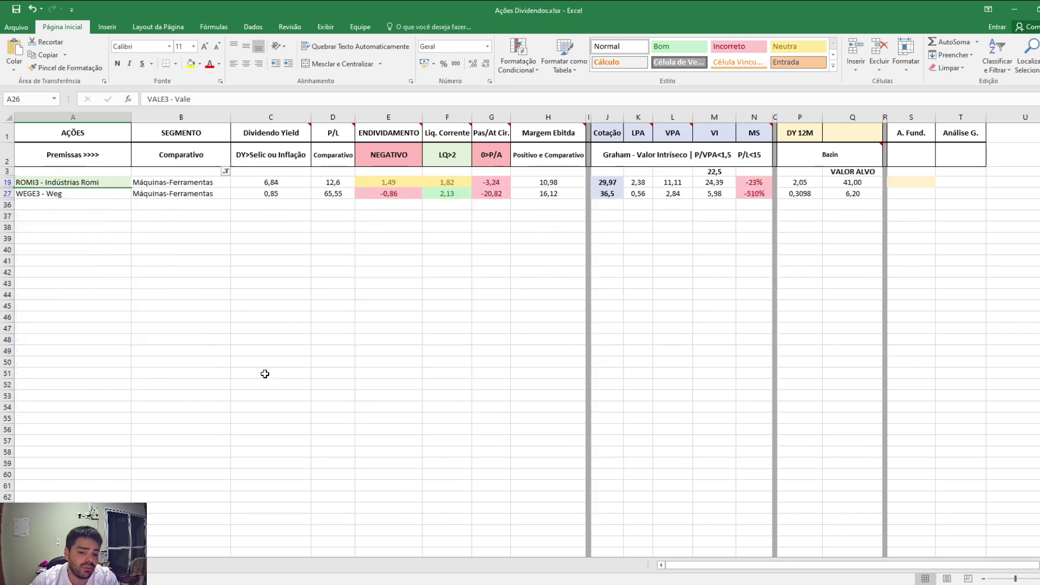
click(449, 295)
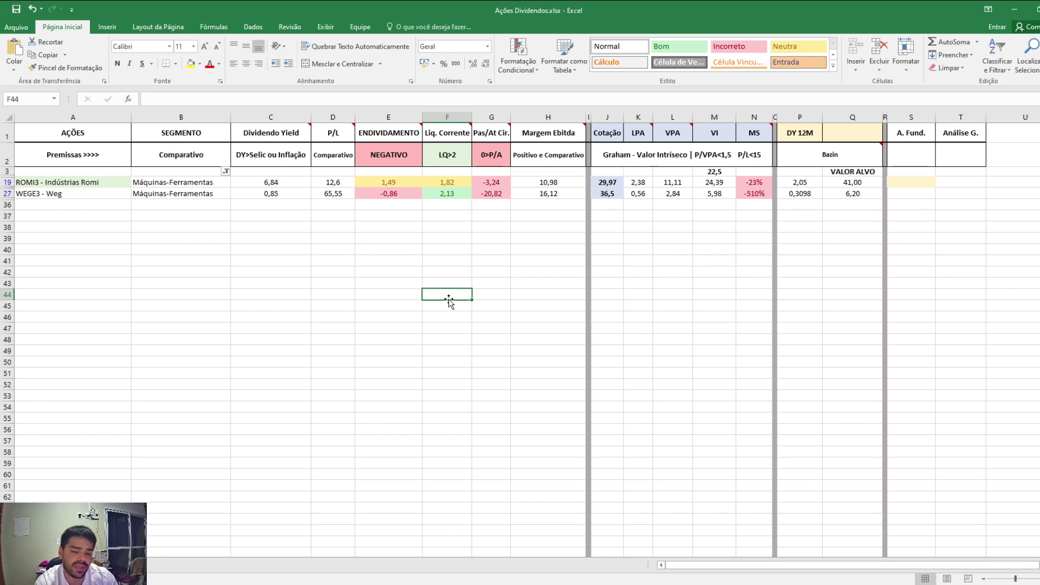
click(361, 229)
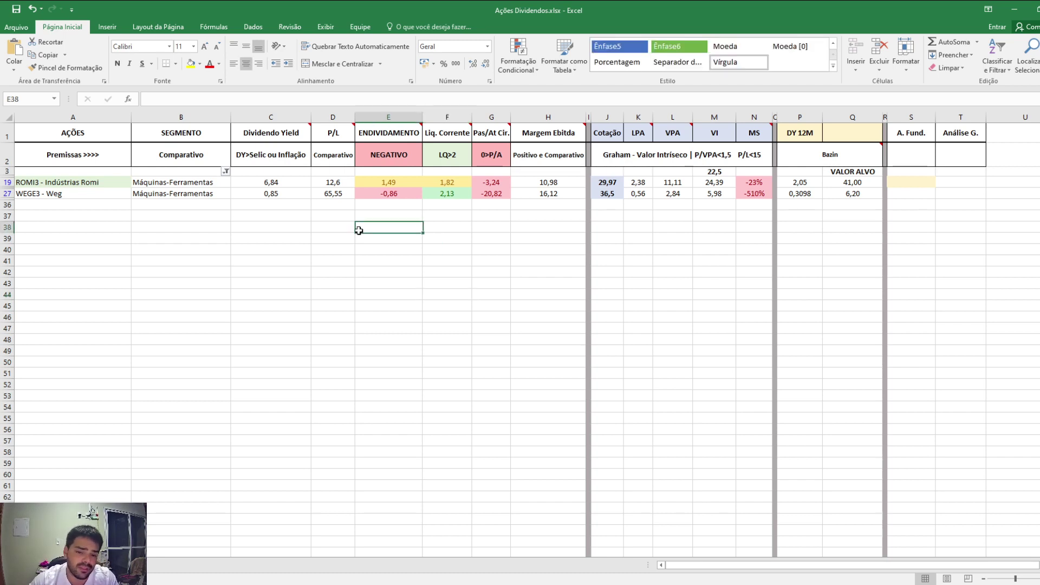
Enlarge the sheet and examine WEGE3's Dividend Yield and P/L, checking the notes on both column headers.
ctrl+scroll(382, 231, up, 3)
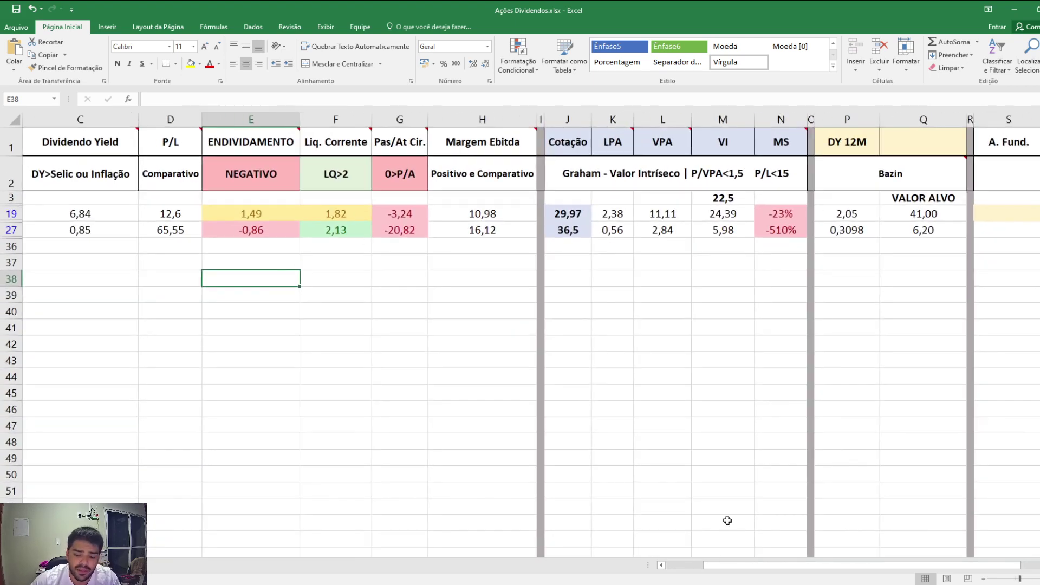
drag(813, 563, 745, 573)
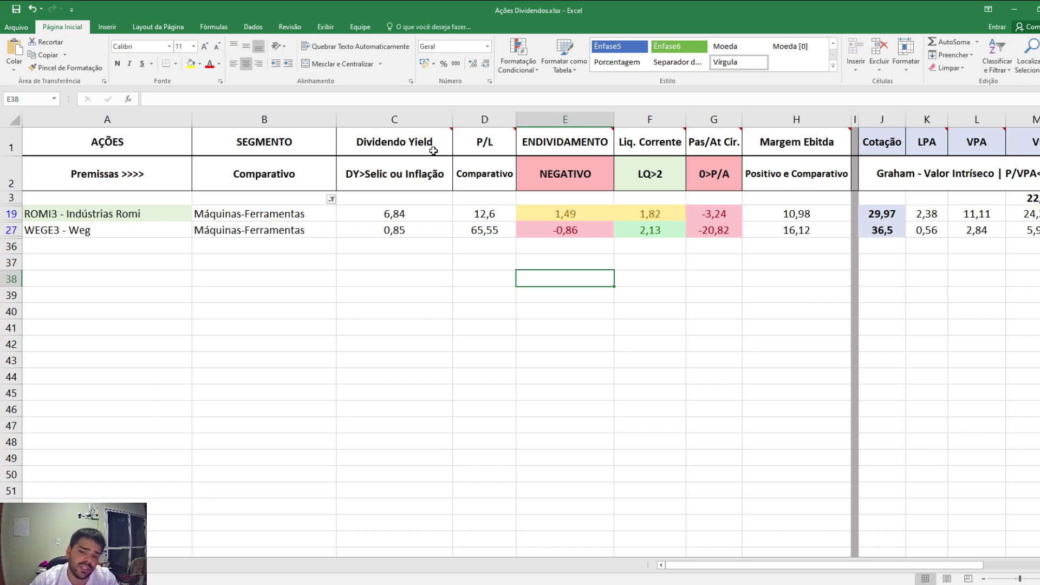
mouse_move(428, 140)
click(400, 228)
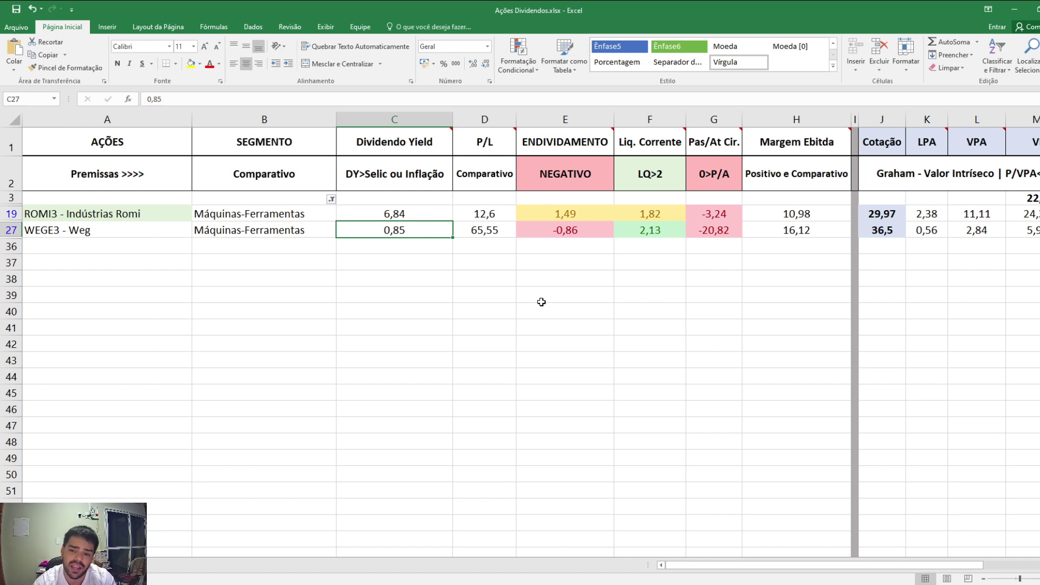
key(Right)
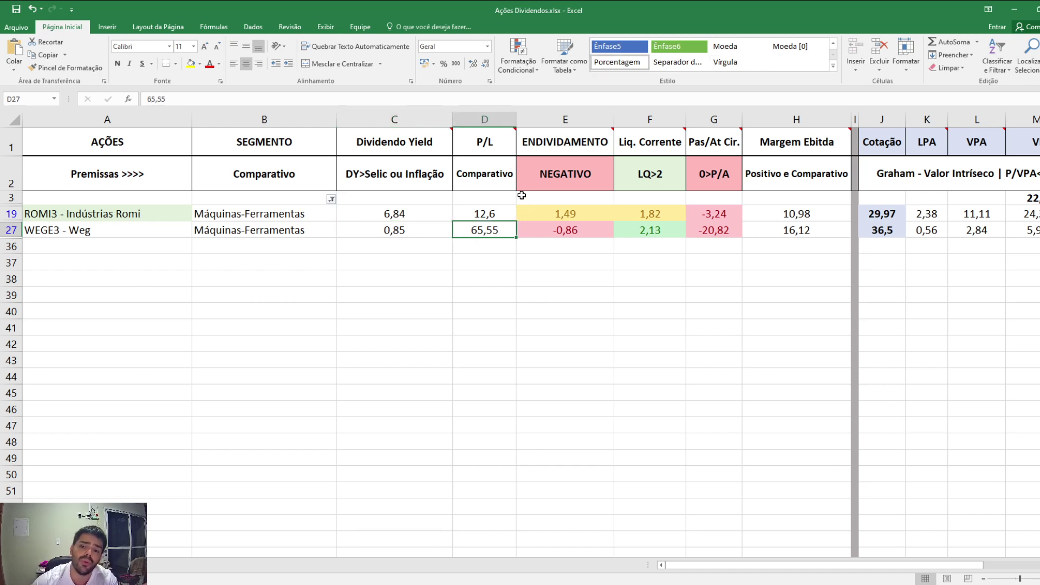
mouse_move(495, 139)
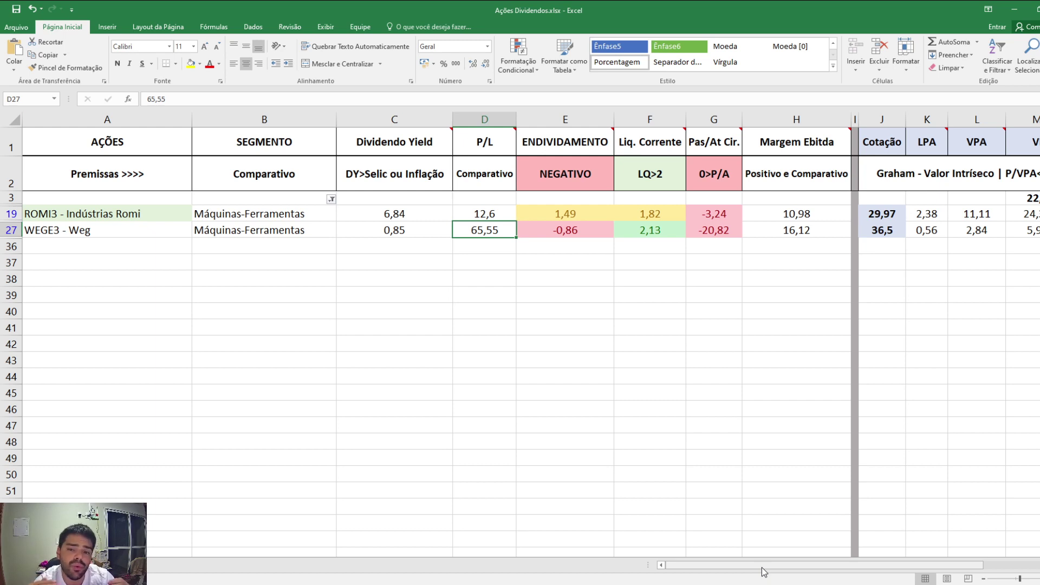
Look over all indicators in the WEGE3 row, out to the Bazin Valor Alvo and back to the segment.
key(Right)
key(Left)
key(Right)
key(Right)
key(Right)
key(Right)
key(Right)
key(Right)
key(Right)
key(Right)
key(Right)
key(Right)
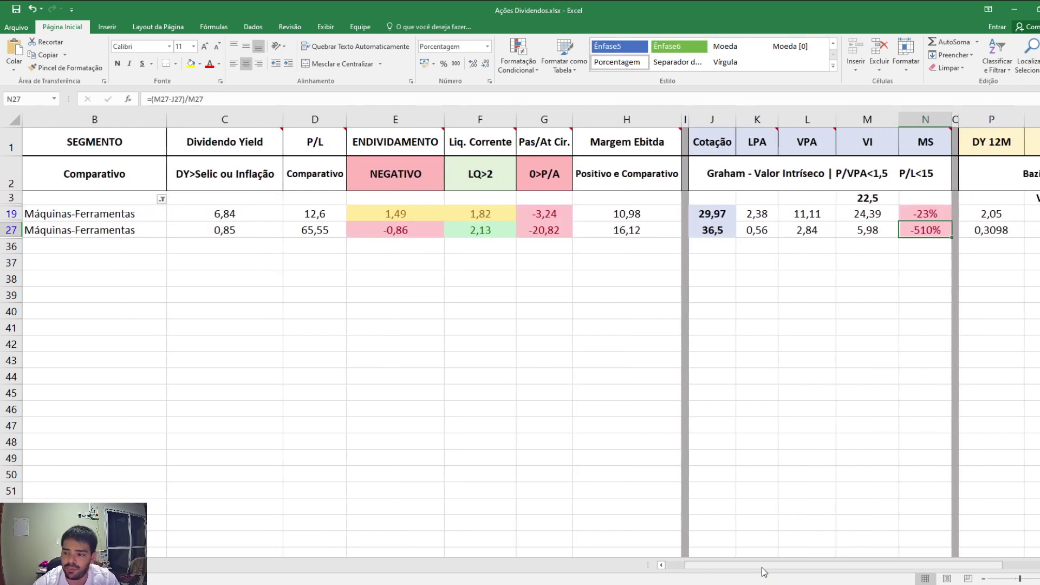
key(Right)
key(Right)
key(Right)
key(Left)
key(Left)
key(Left)
key(Left)
key(Left)
key(Left)
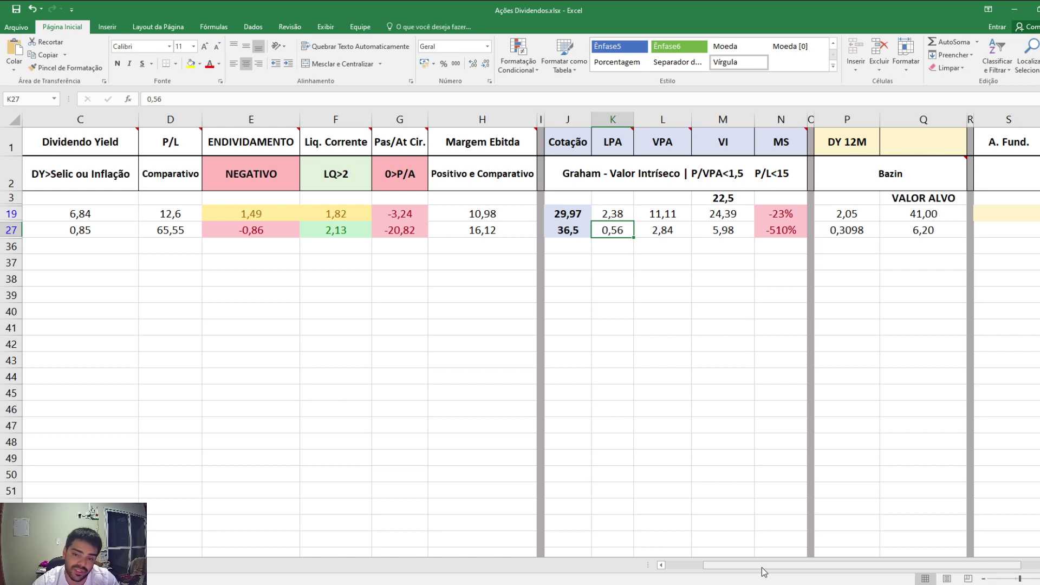
key(Left)
key(Left)
key(Left)
key(Left)
key(Left)
key(Left)
key(Left)
key(Left)
key(Left)
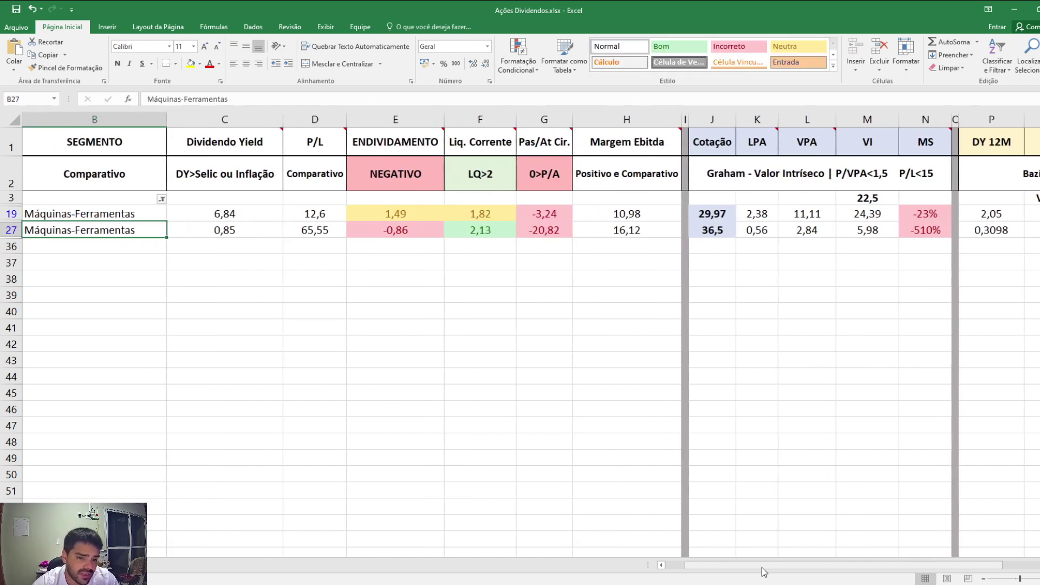
Examine WEGE3's P/L and Endividamento values and read the note on the Endividamento header.
key(Right)
key(Right)
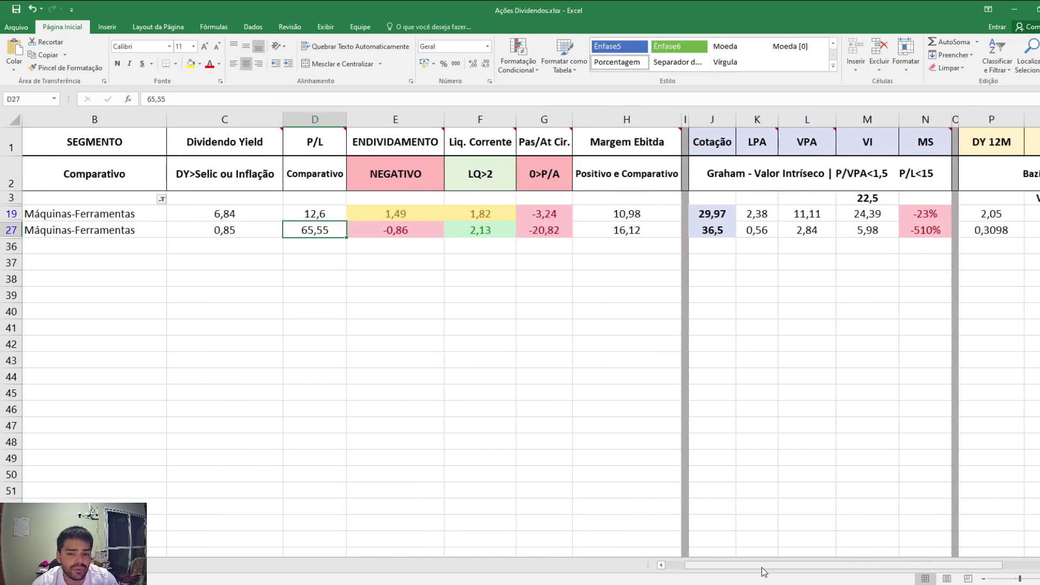
key(Right)
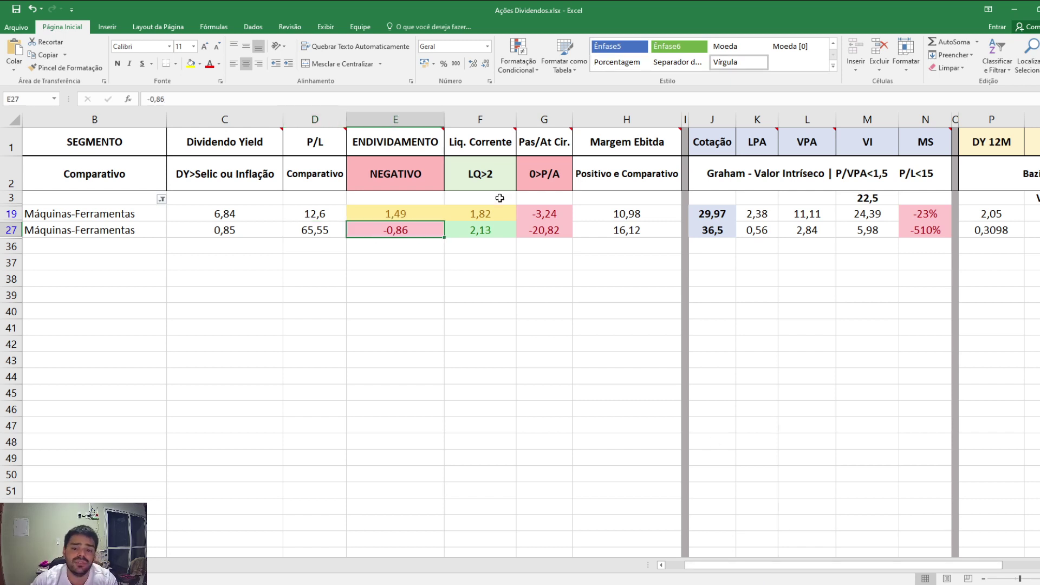
mouse_move(408, 149)
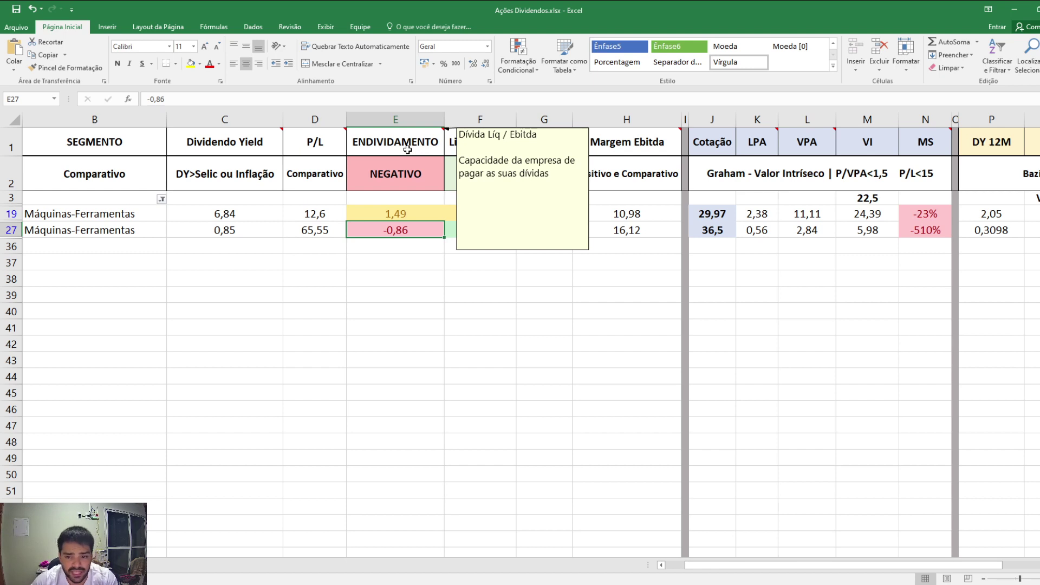
click(401, 249)
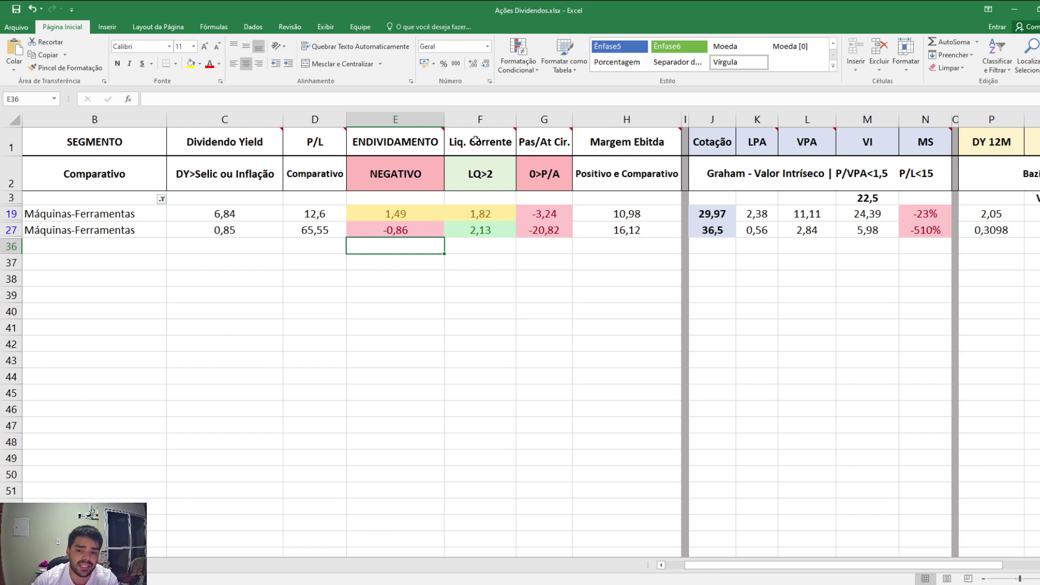
Check the Liq. Corrente header and inspect WEGE3's current liquidity value.
mouse_move(481, 142)
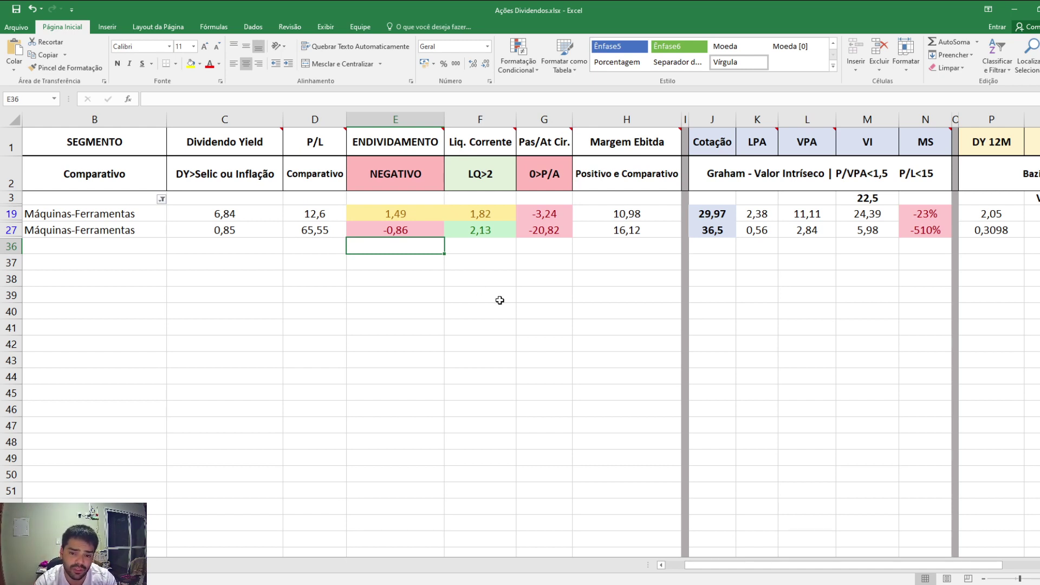
key(Up)
key(Right)
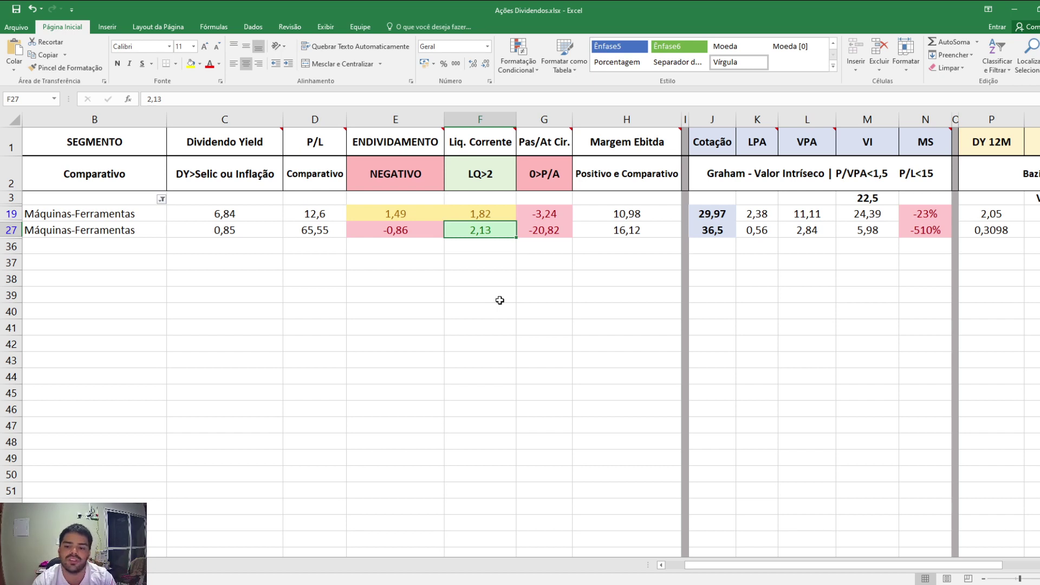
Read the Pas/At Cir. header note and examine WEGE3's Pas/At Cir. and Margem Ebitda values.
key(Right)
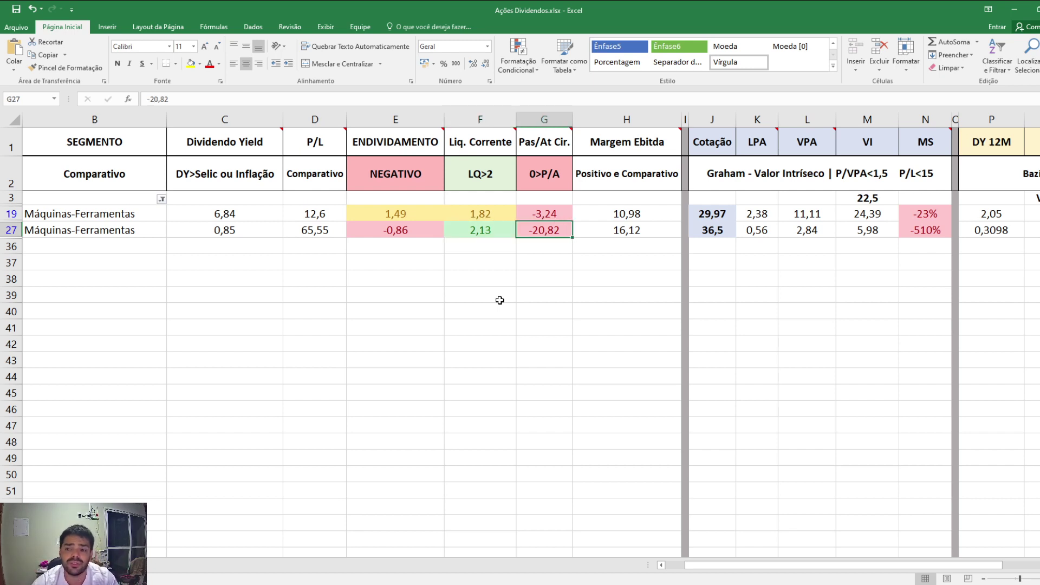
mouse_move(526, 147)
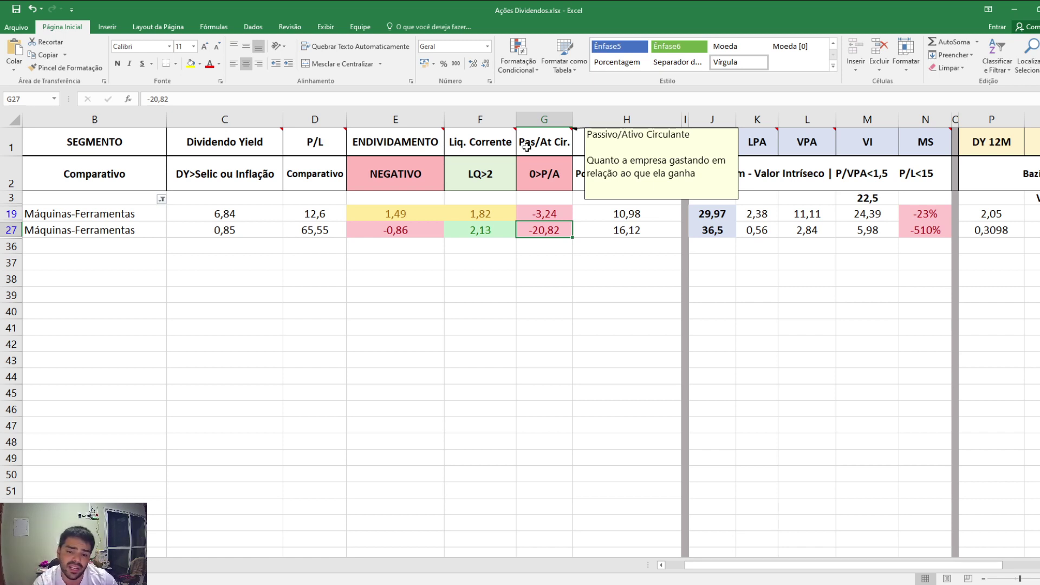
click(499, 232)
click(540, 233)
click(652, 232)
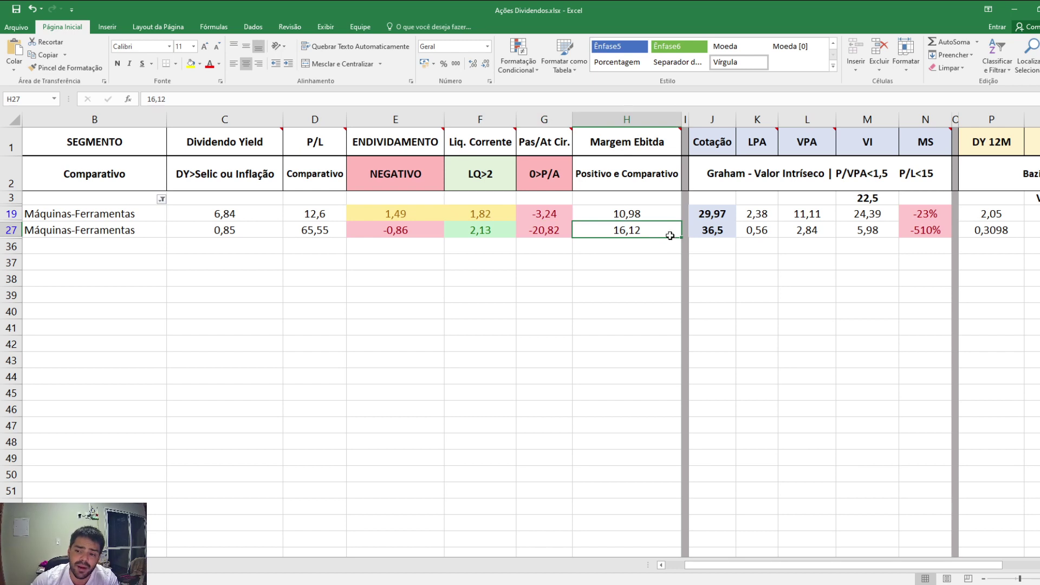
Examine the Graham intrinsic value criteria and WEGE3's figures from Cotação through the MS safety margin.
scroll(780, 569, right, 2)
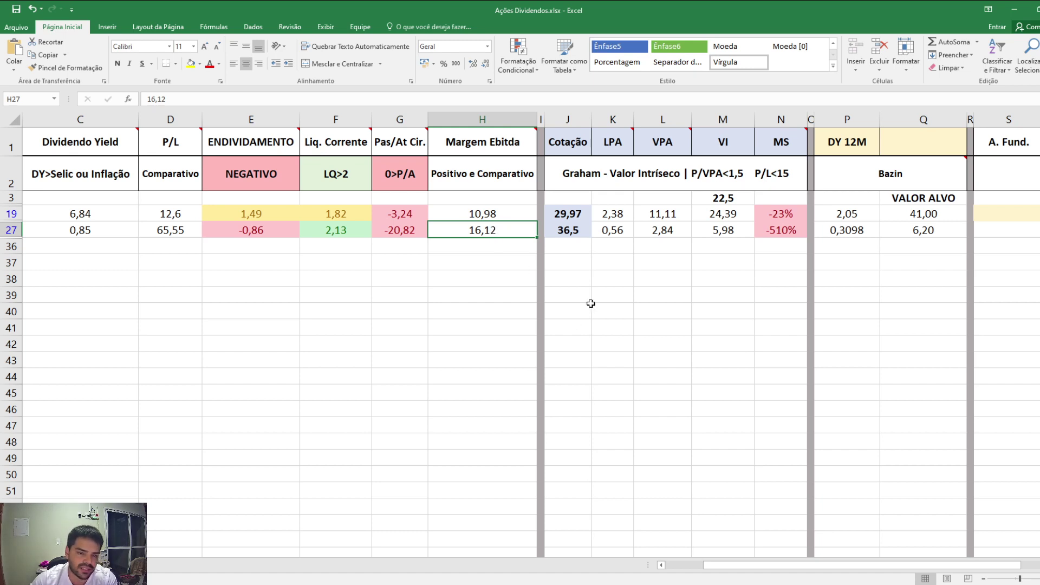
drag(759, 571, 796, 567)
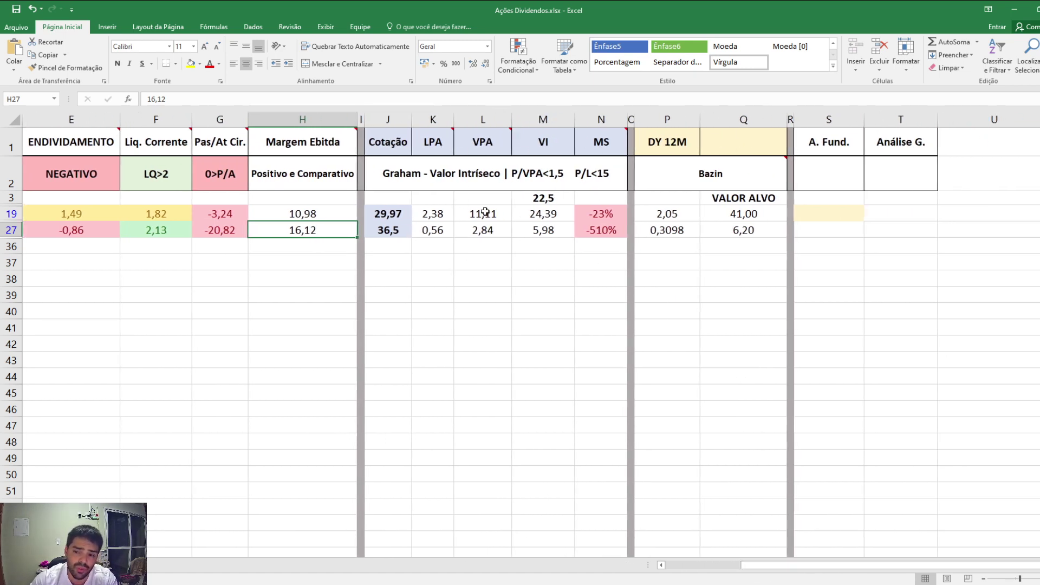
click(542, 180)
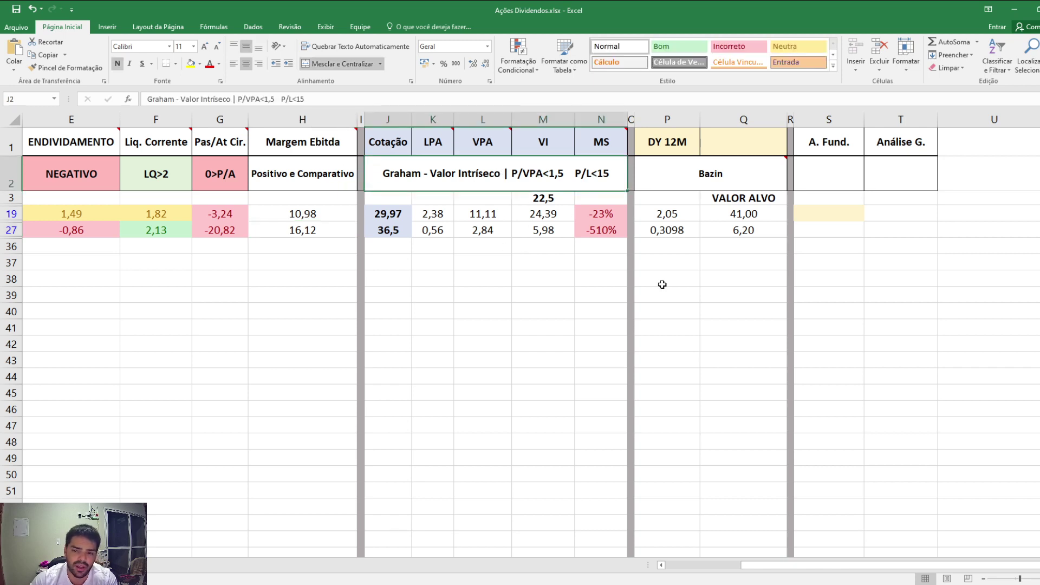
key(Down)
key(Down)
key(Down)
key(Right)
key(Right)
key(Right)
key(Right)
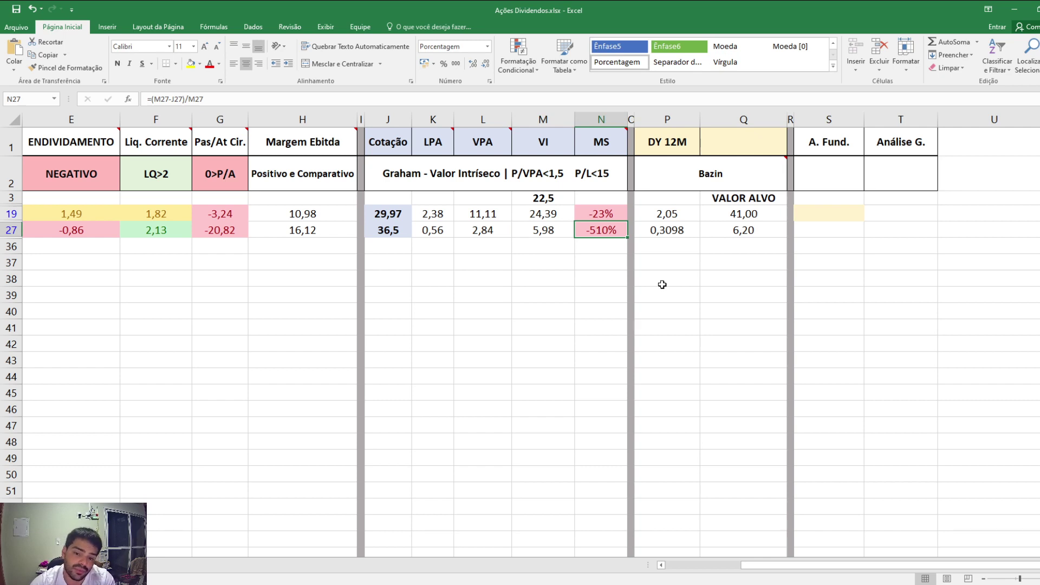
Check WEGE3's Bazin Valor Alvo and compare it with the share's Cotação.
key(Right)
key(Right)
key(Right)
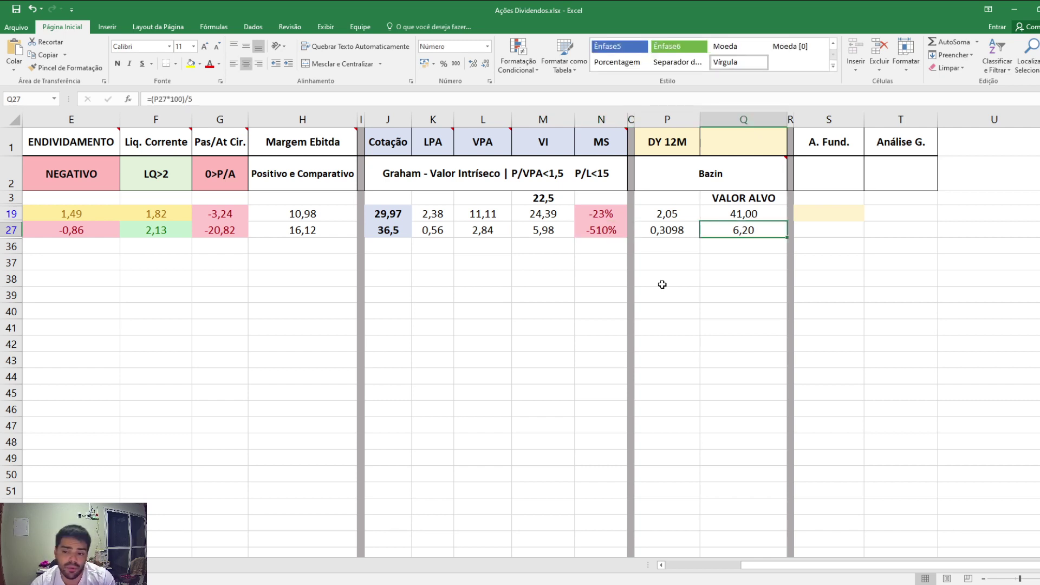
key(Left)
key(Left)
key(Left)
key(Left)
key(Left)
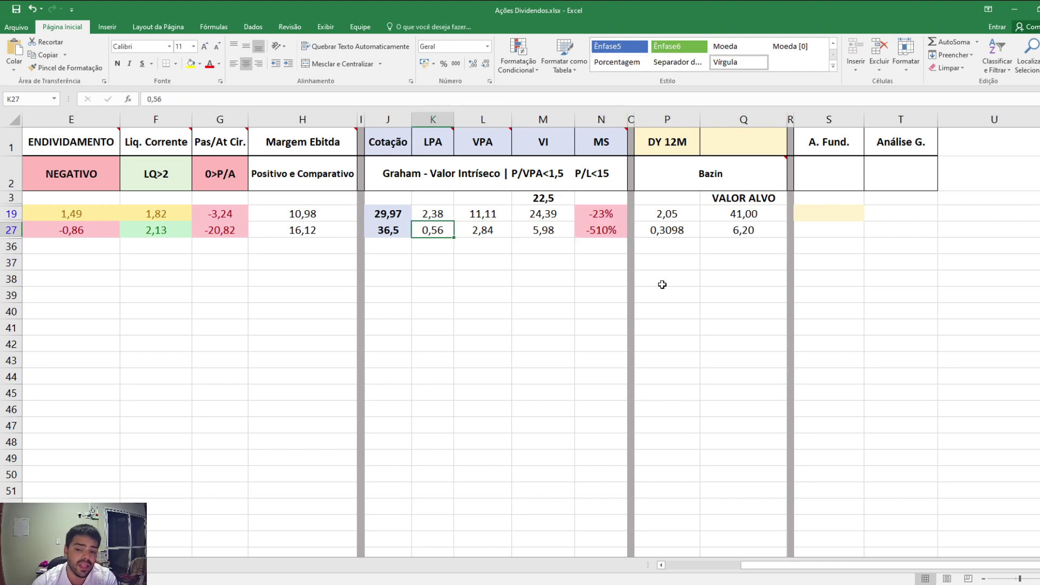
key(Left)
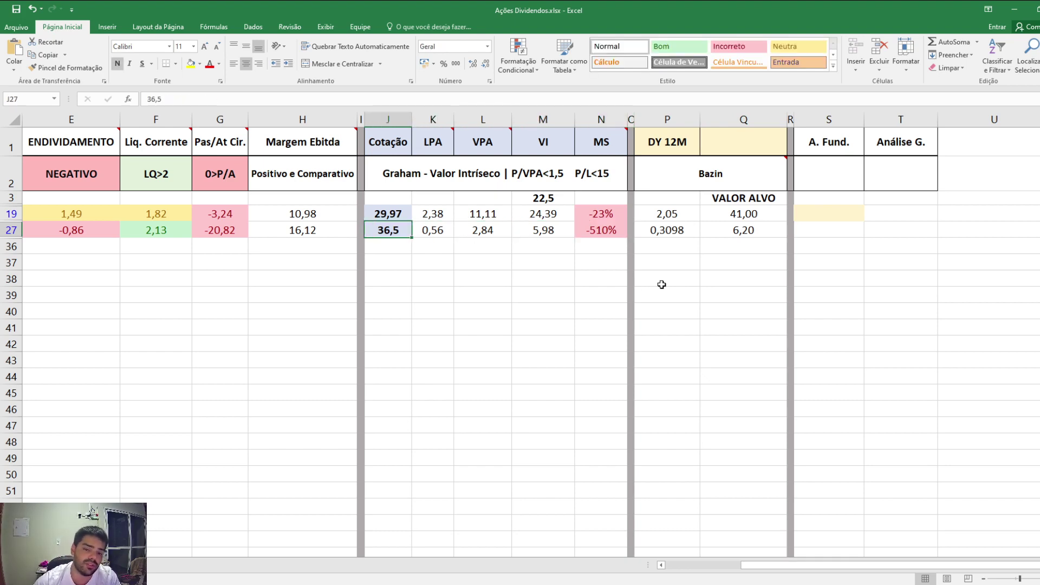
Switch to the WEGE3 daily chart in ProfitPro and examine the price action from March to May 2020.
scroll(661, 284, down, 2)
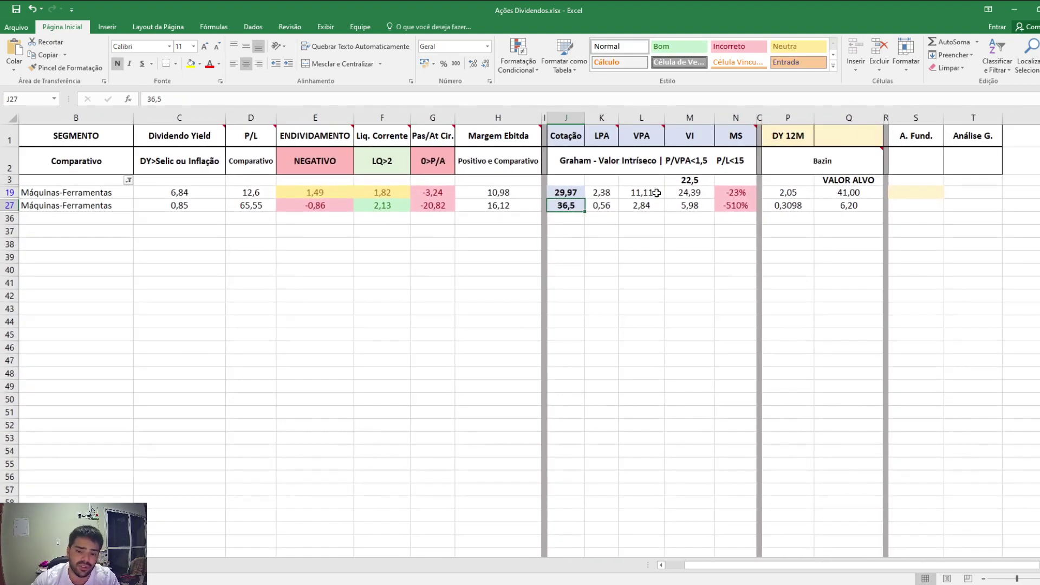
scroll(656, 193, down, 2)
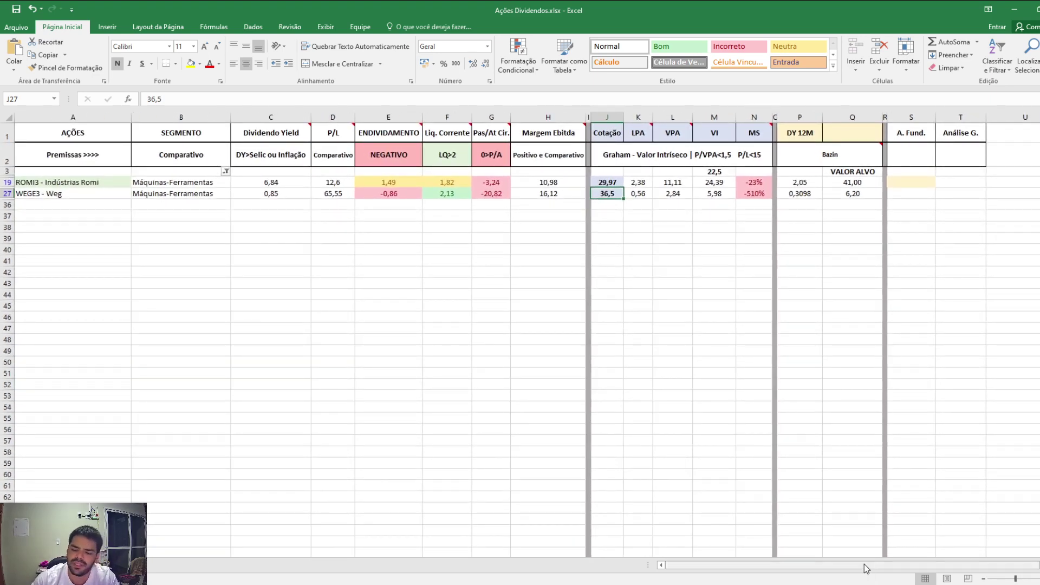
click(340, 274)
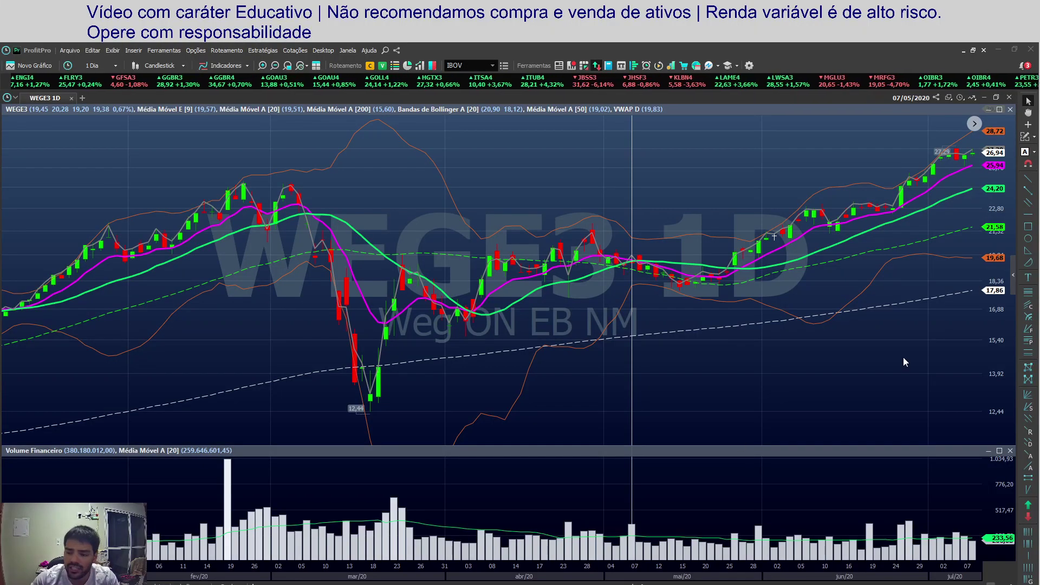
key(Right)
key(Right)
key(Right)
key(Right)
key(Right)
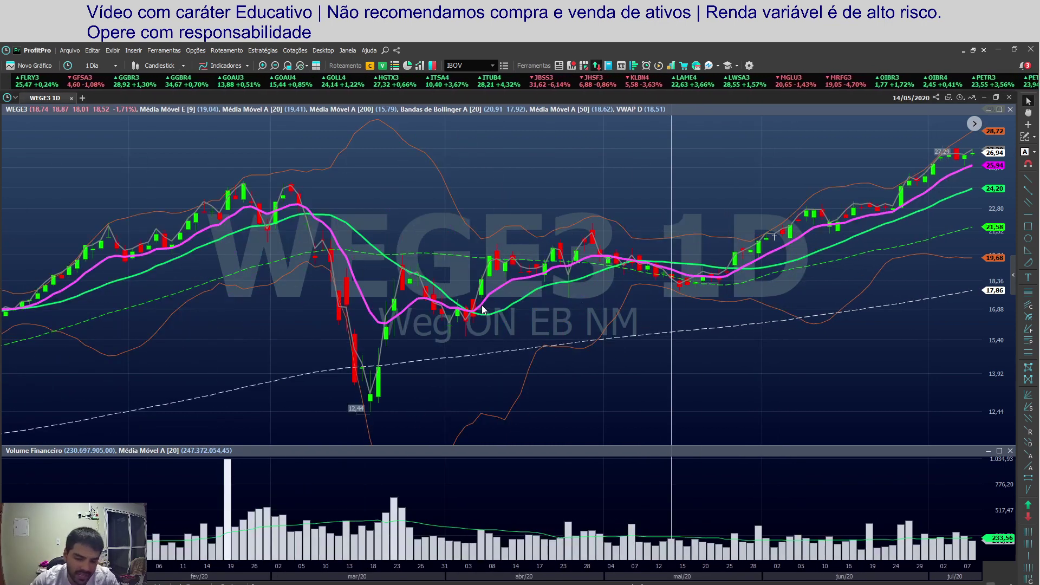
drag(298, 190, 601, 225)
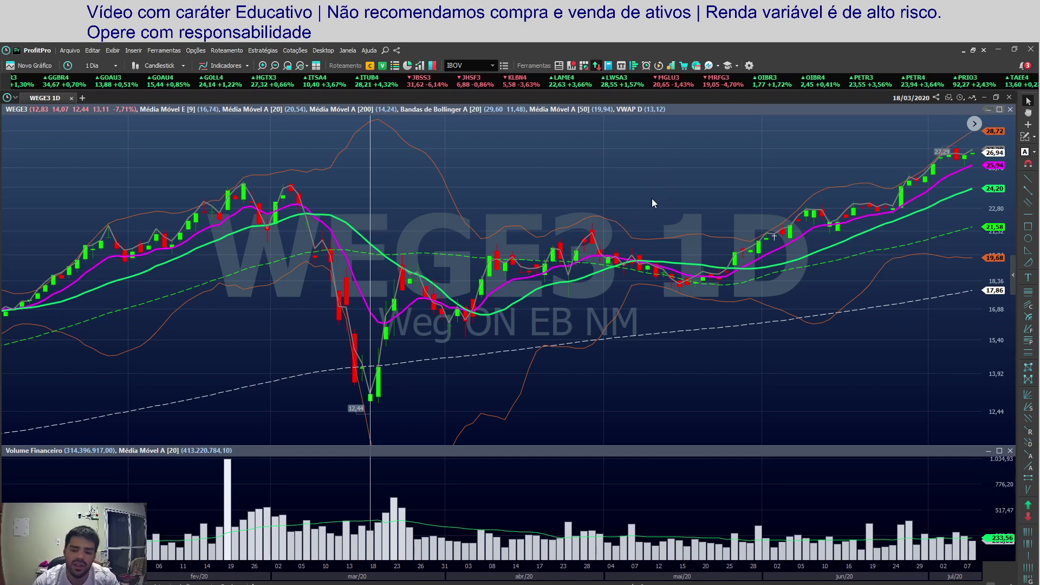
Follow the WEGE3 daily chart forward from mid-2020 to February 2021 to examine the price trend.
scroll(652, 198, down, 5)
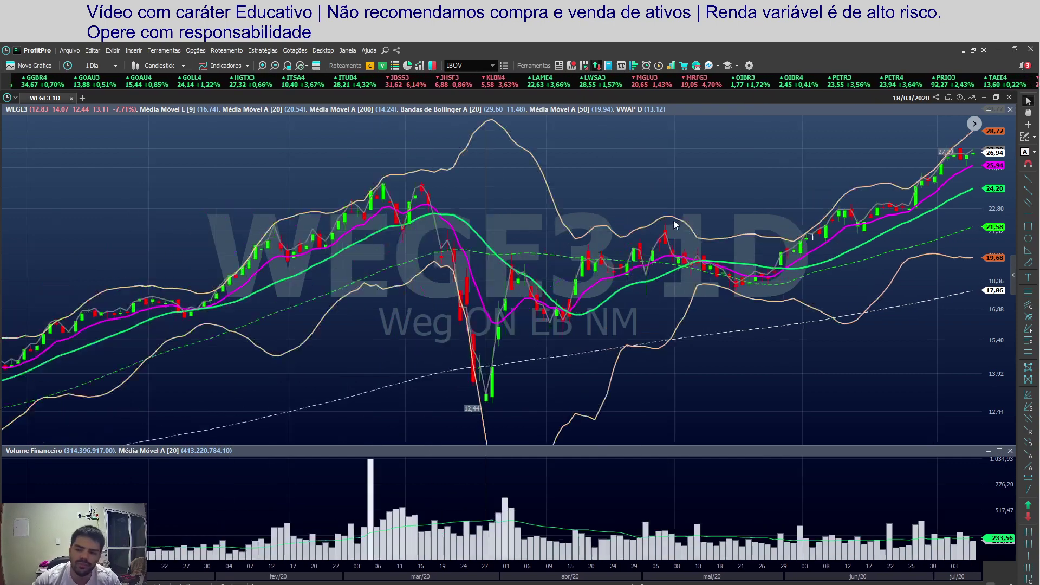
scroll(797, 198, down, 5)
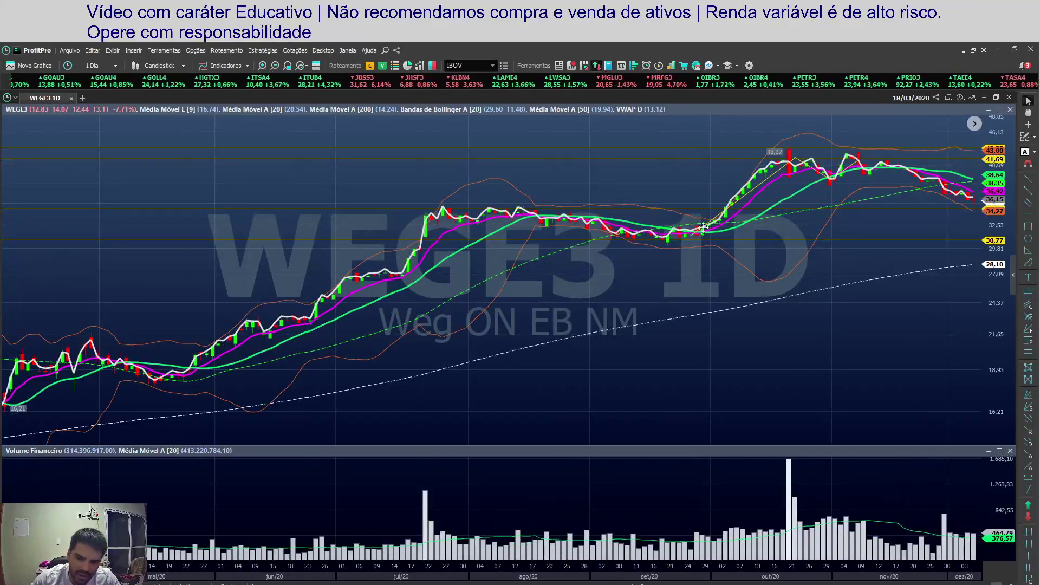
scroll(834, 224, down, 3)
scroll(834, 224, down, 5)
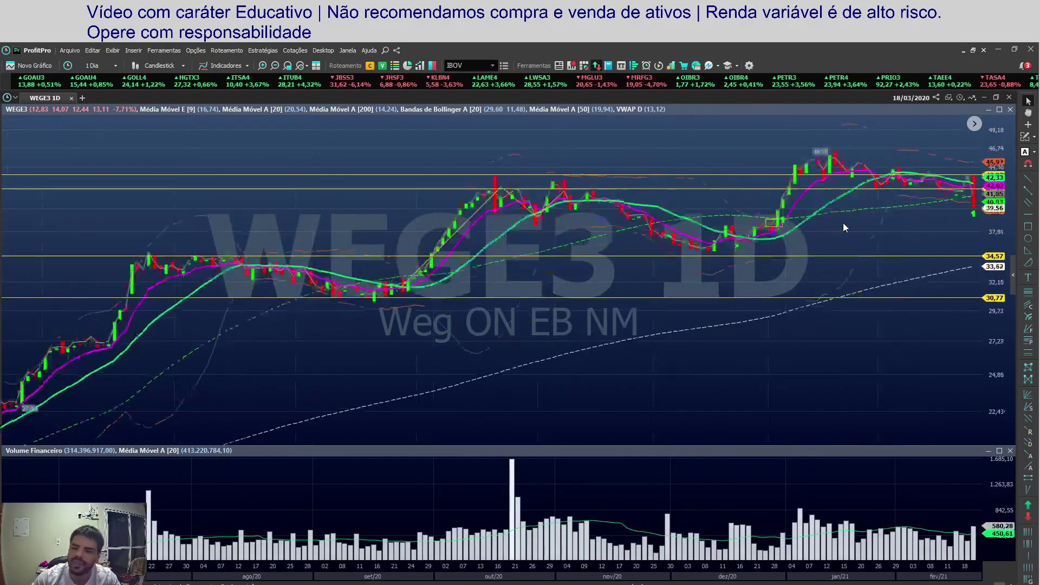